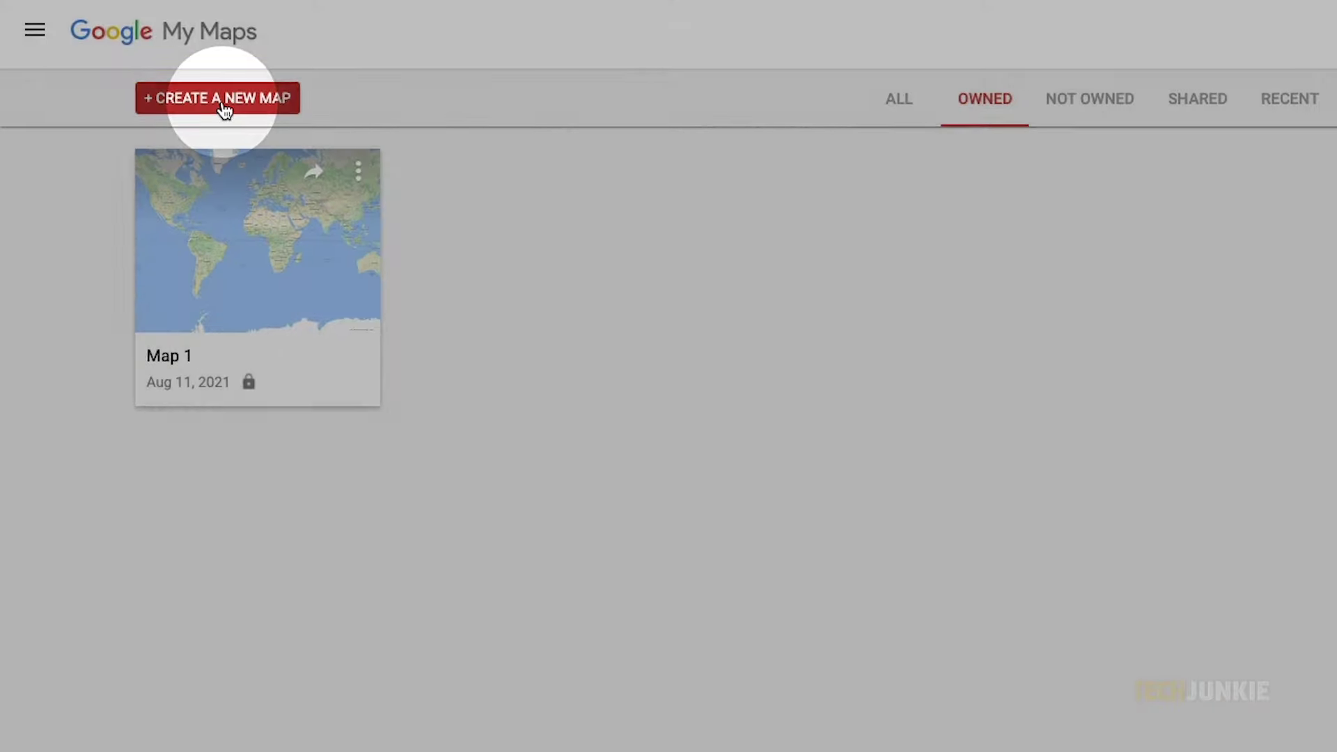
Step: Create a blank map, rename its untitled layer to 'Map 2', and start an import into it
{"action": "left_click", "coordinate": [225, 109]}
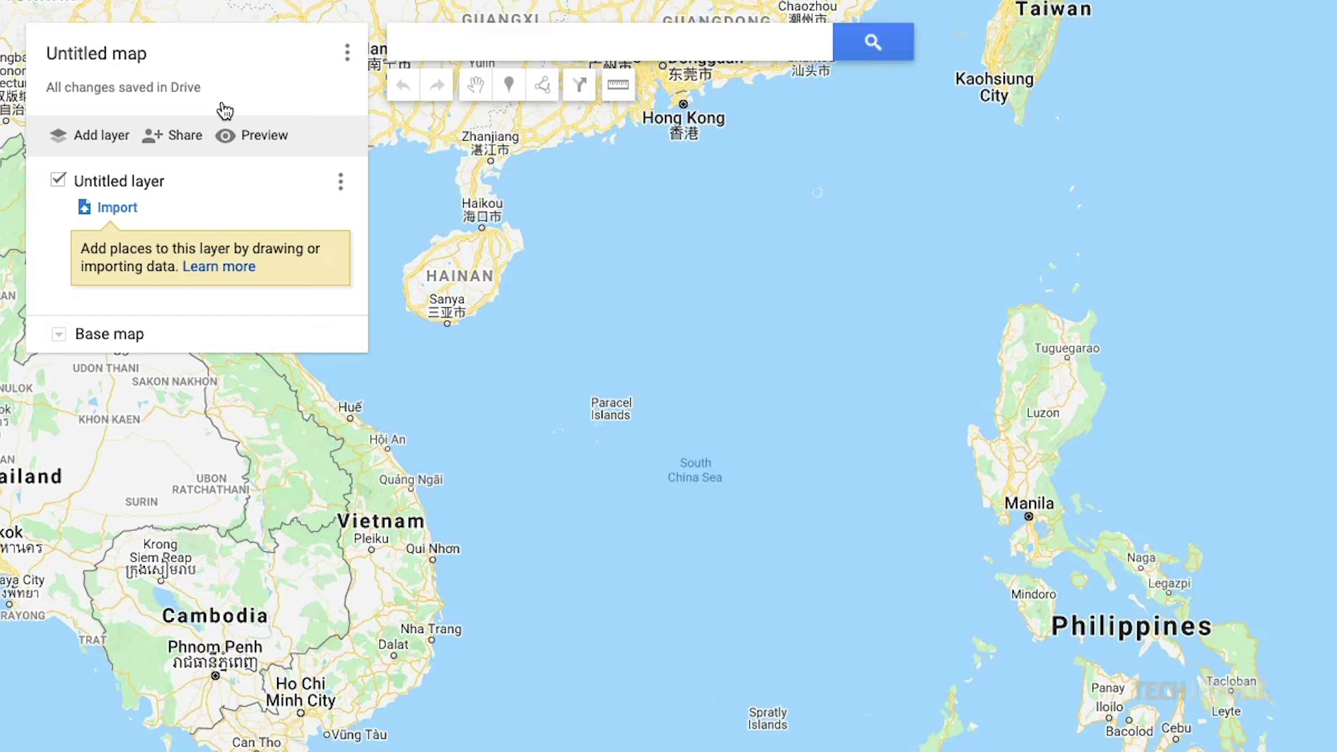
{"action": "left_click", "coordinate": [106, 180]}
{"action": "type", "text": "Map 2"}
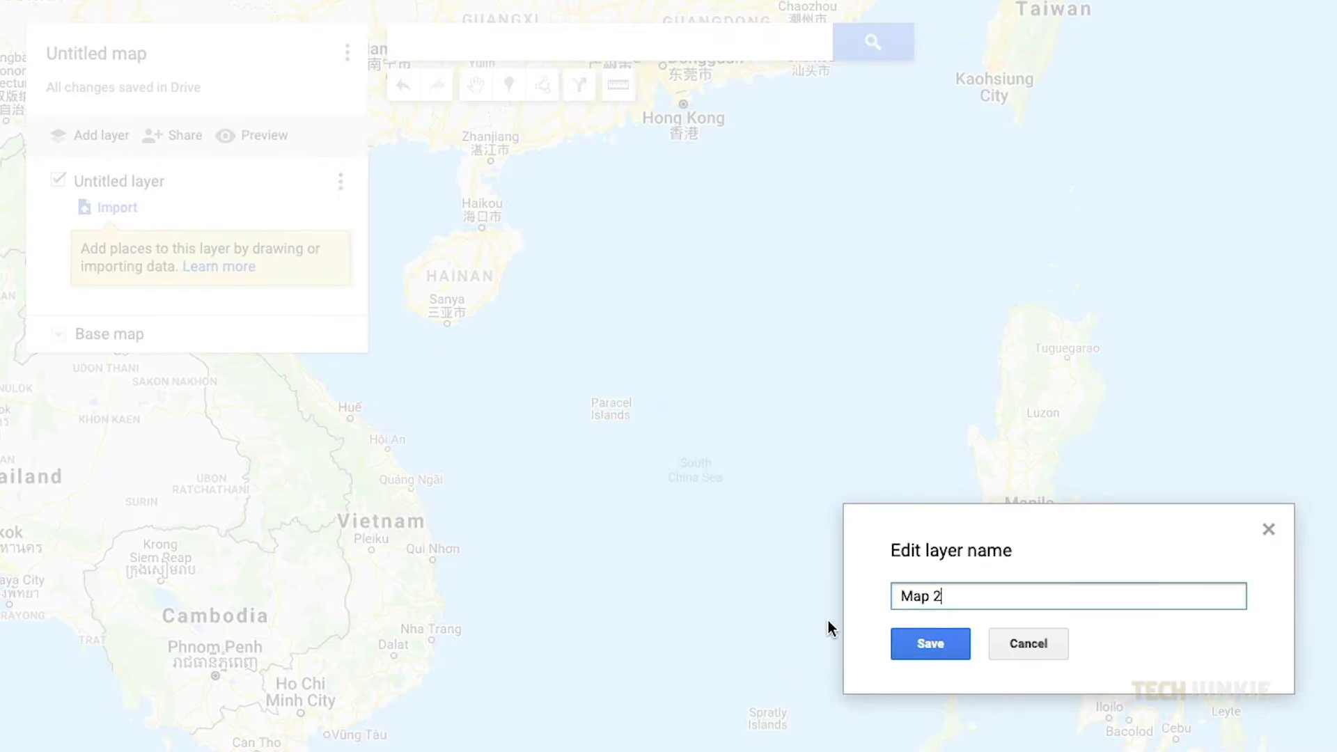
{"action": "left_click", "coordinate": [929, 643]}
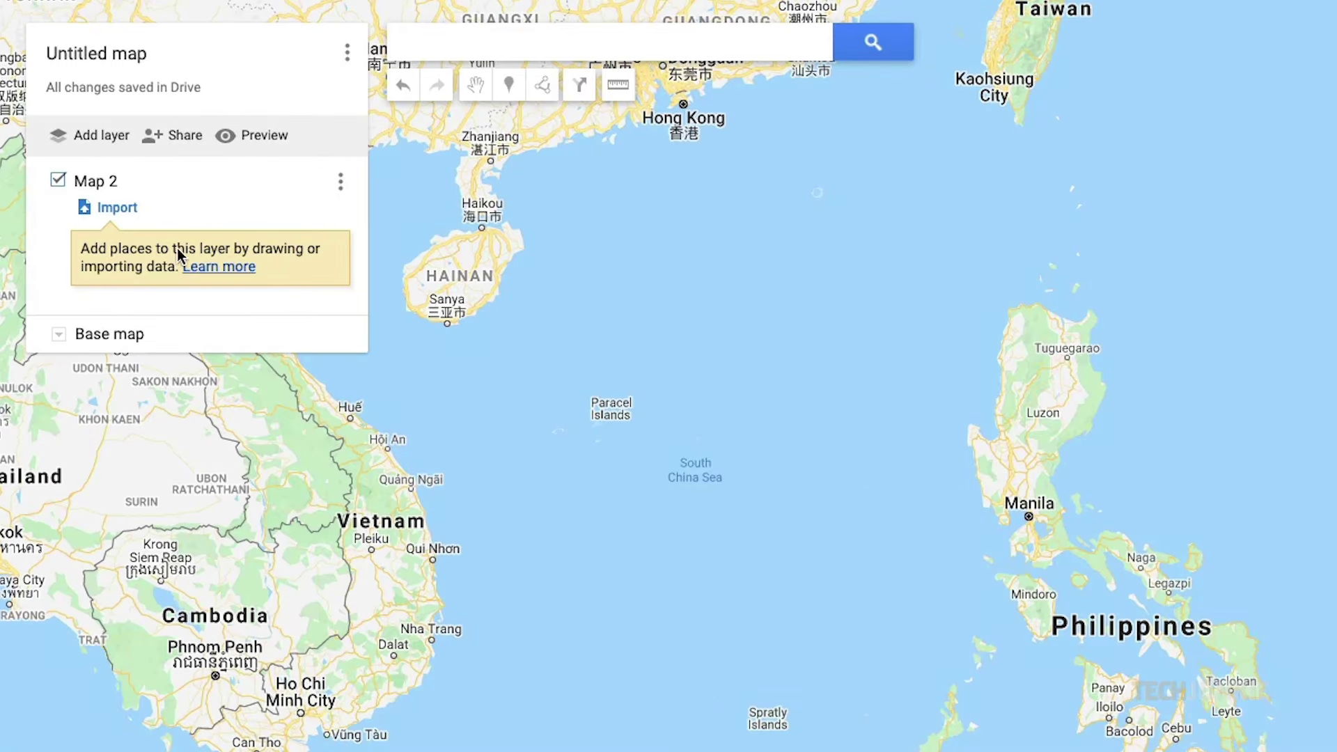
{"action": "left_click", "coordinate": [117, 207]}
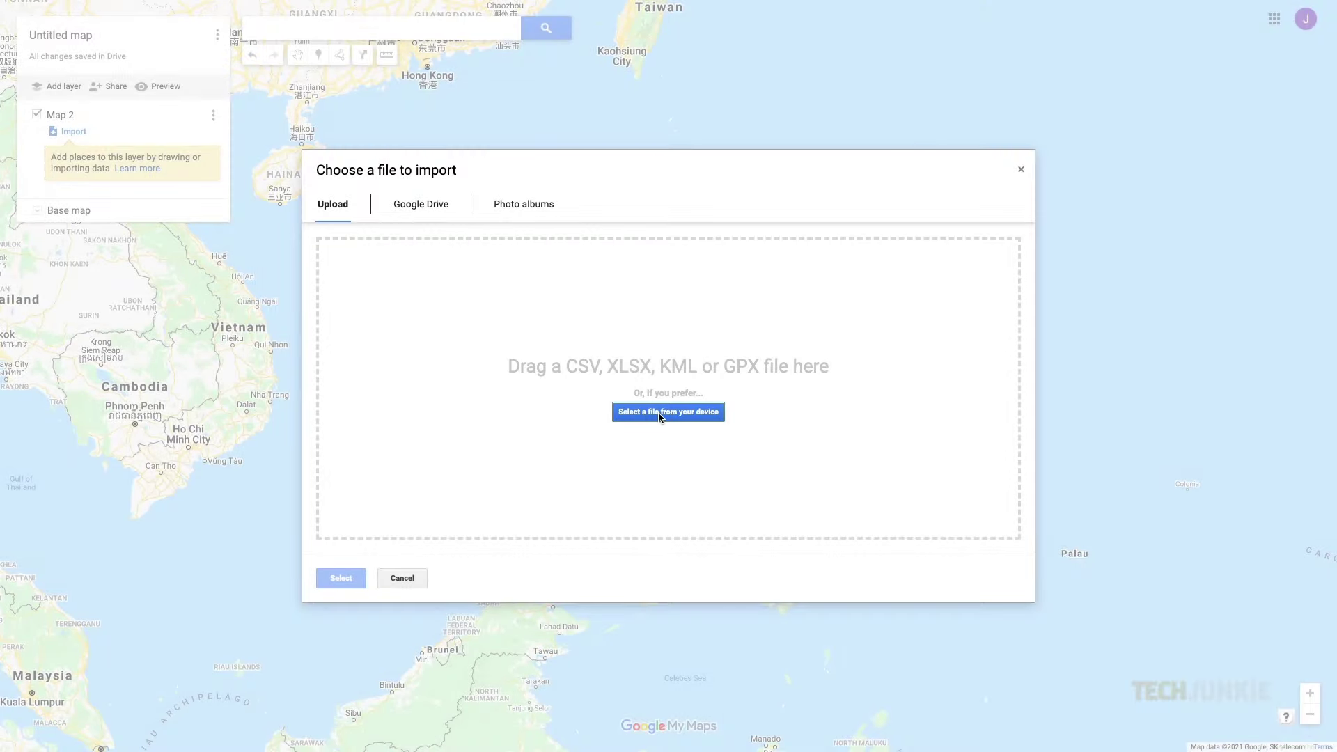
Step: Pick sample.gpx from the Desktop and upload it into the Map 2 layer
{"action": "left_click", "coordinate": [663, 417]}
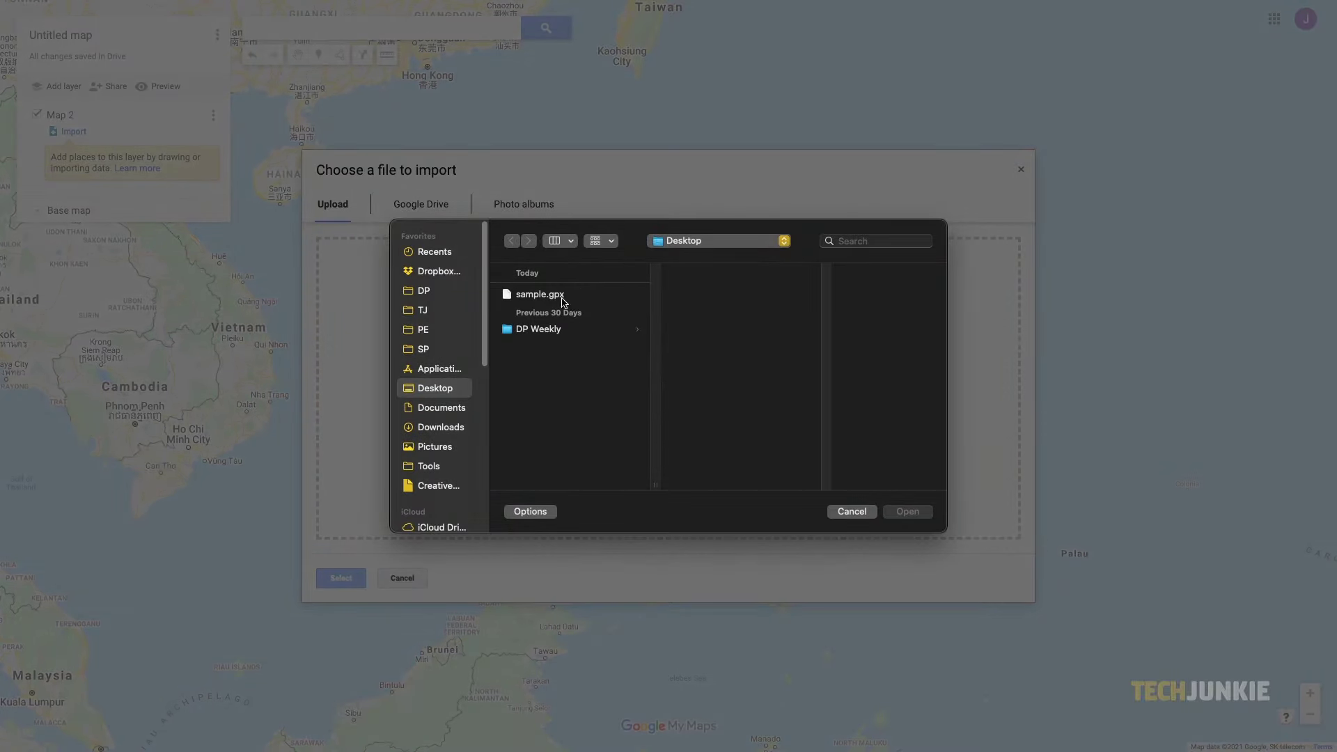
{"action": "left_click", "coordinate": [560, 297]}
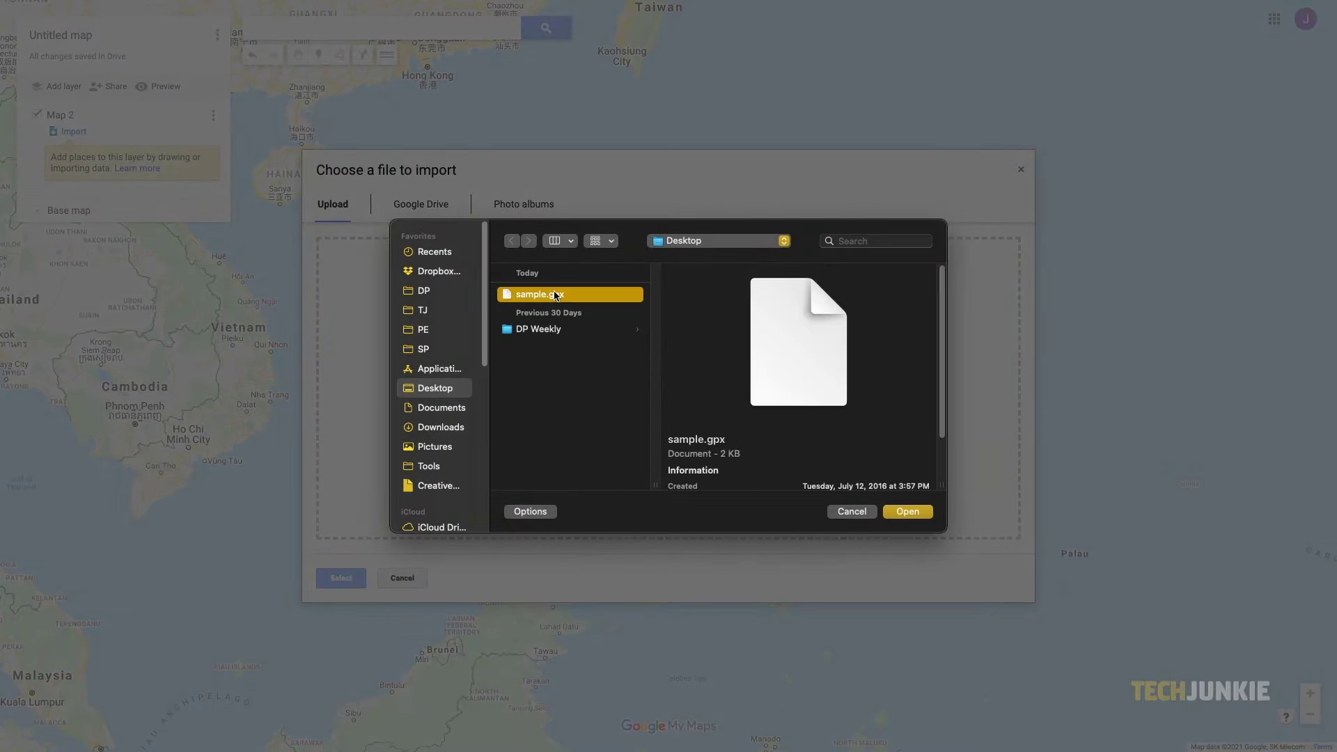
{"action": "left_click", "coordinate": [907, 511]}
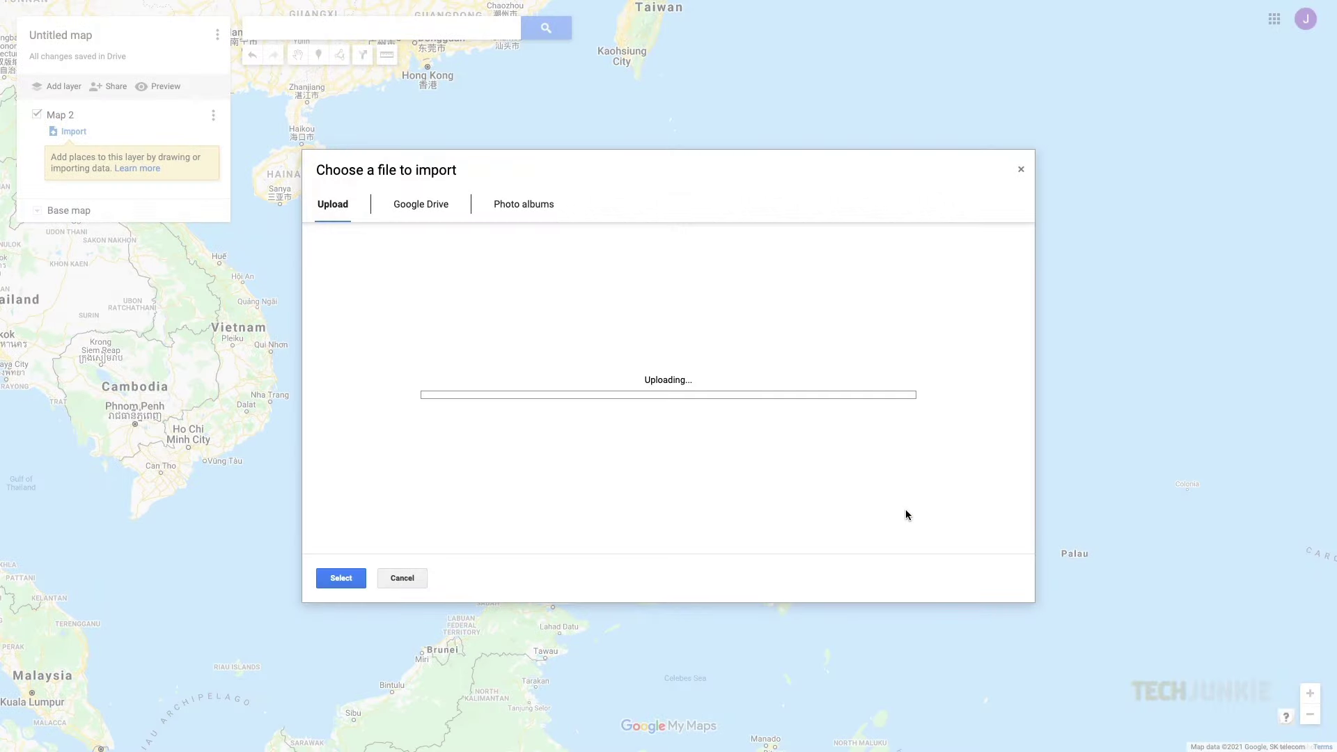